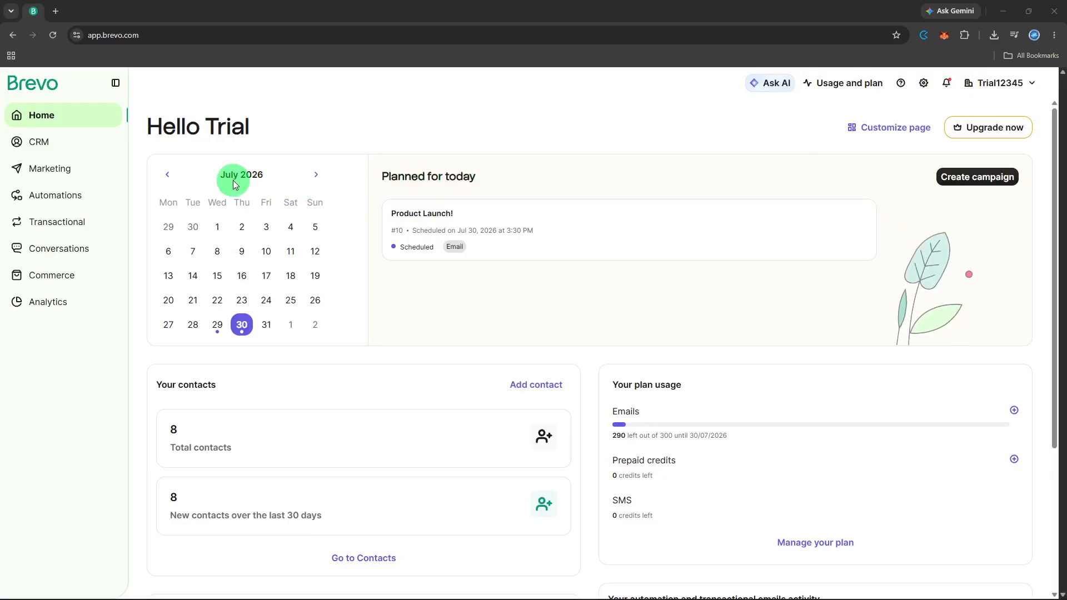
Step: Create a new automation from scratch in the Automations workflows
{"action": "left_click", "coordinate": [97, 204]}
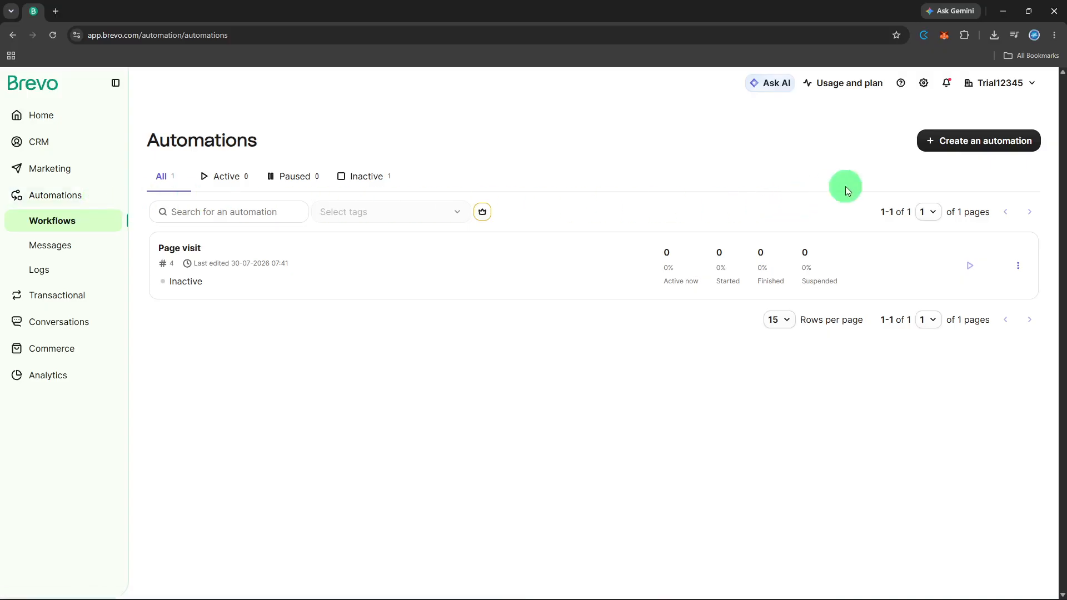
{"action": "left_click", "coordinate": [937, 140]}
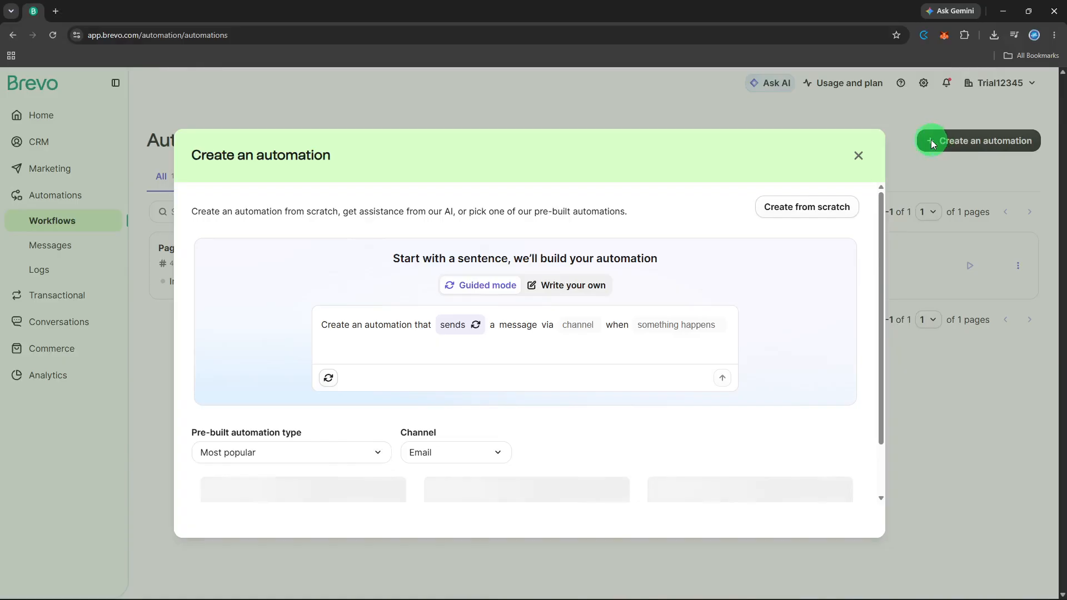
{"action": "left_click", "coordinate": [819, 203]}
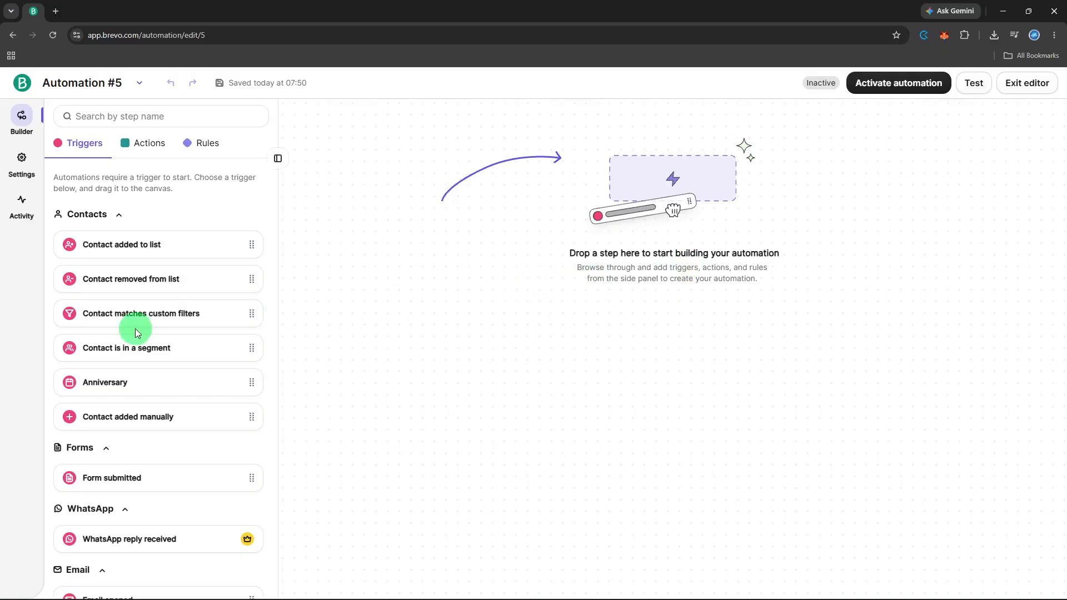
Step: Add the Email opened trigger to the canvas and confirm it without any filters
{"action": "scroll", "coordinate": [135, 329], "scroll_direction": "down", "scroll_amount": 3}
{"action": "scroll", "coordinate": [135, 332], "scroll_direction": "down", "scroll_amount": 1}
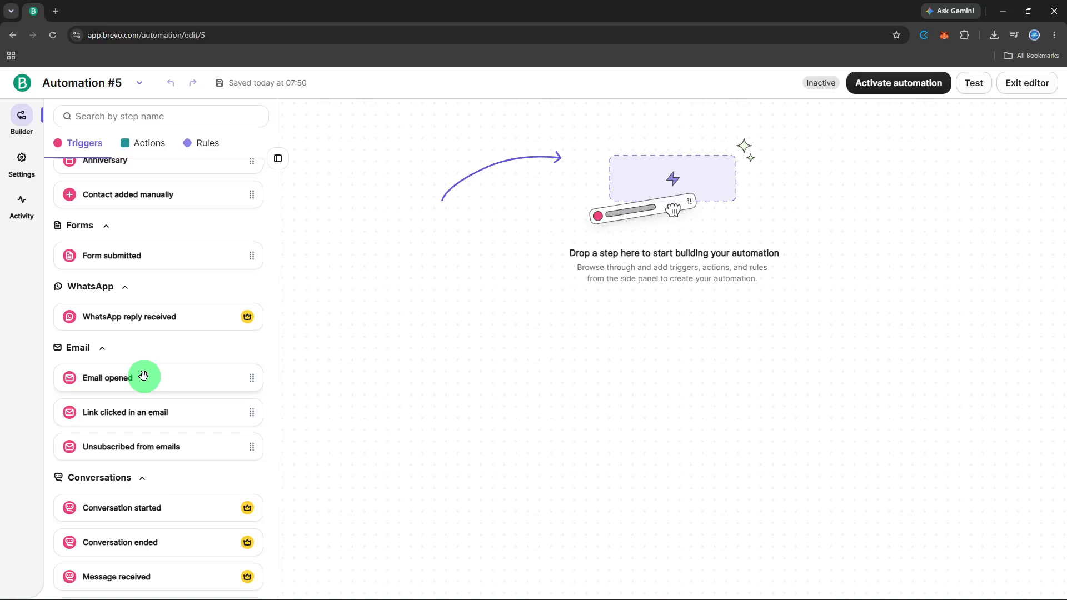
{"action": "left_click_drag", "start_coordinate": [143, 377], "coordinate": [561, 246]}
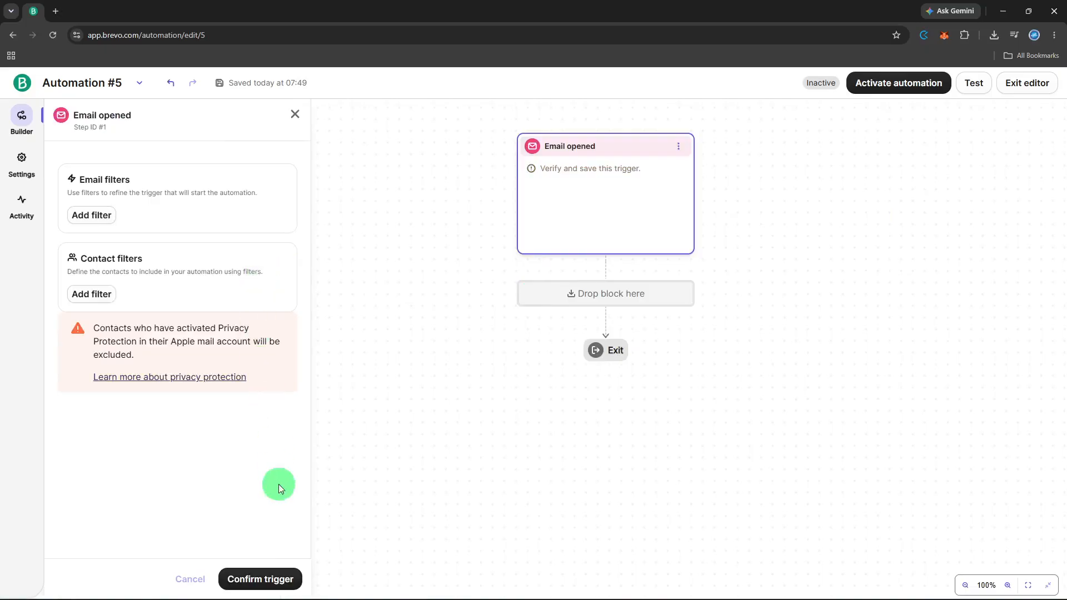
{"action": "left_click", "coordinate": [278, 578]}
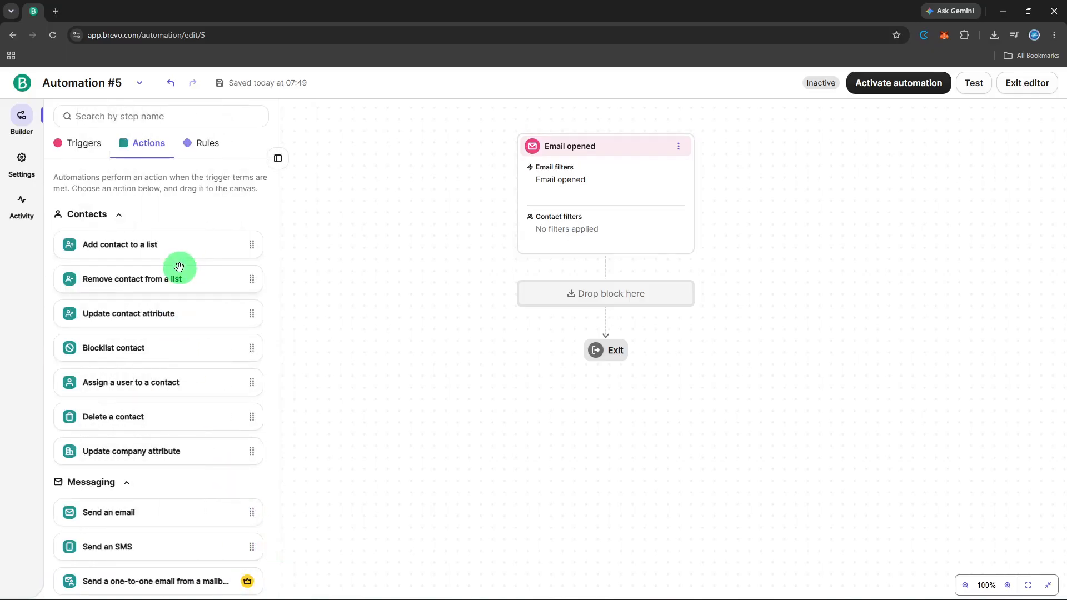
Step: Add a Send an email action directly below the Email opened trigger
{"action": "scroll", "coordinate": [179, 267], "scroll_direction": "down", "scroll_amount": 2}
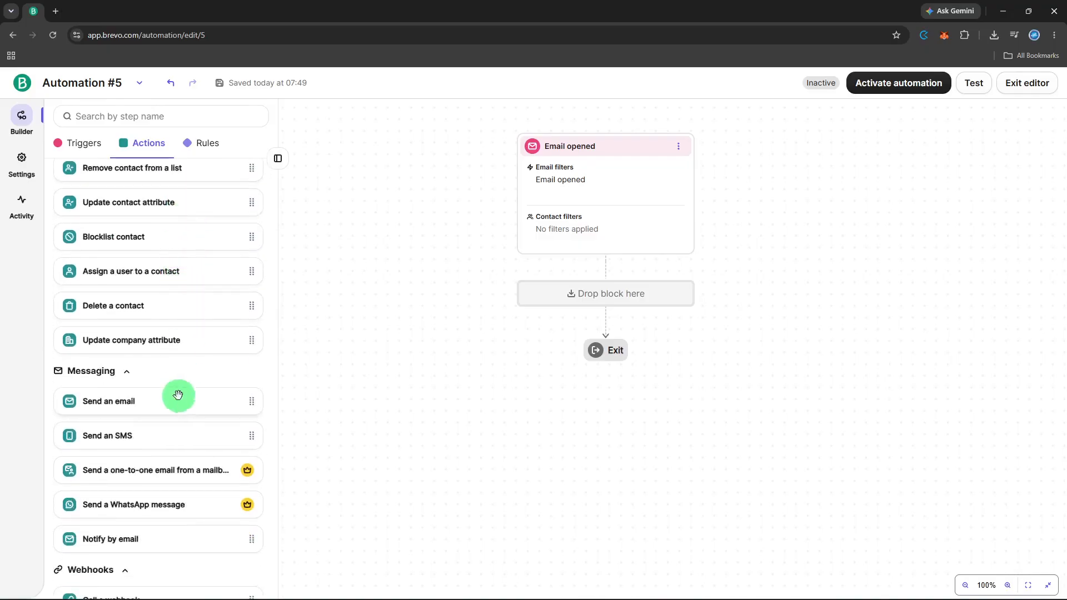
{"action": "left_click_drag", "start_coordinate": [178, 395], "coordinate": [555, 301]}
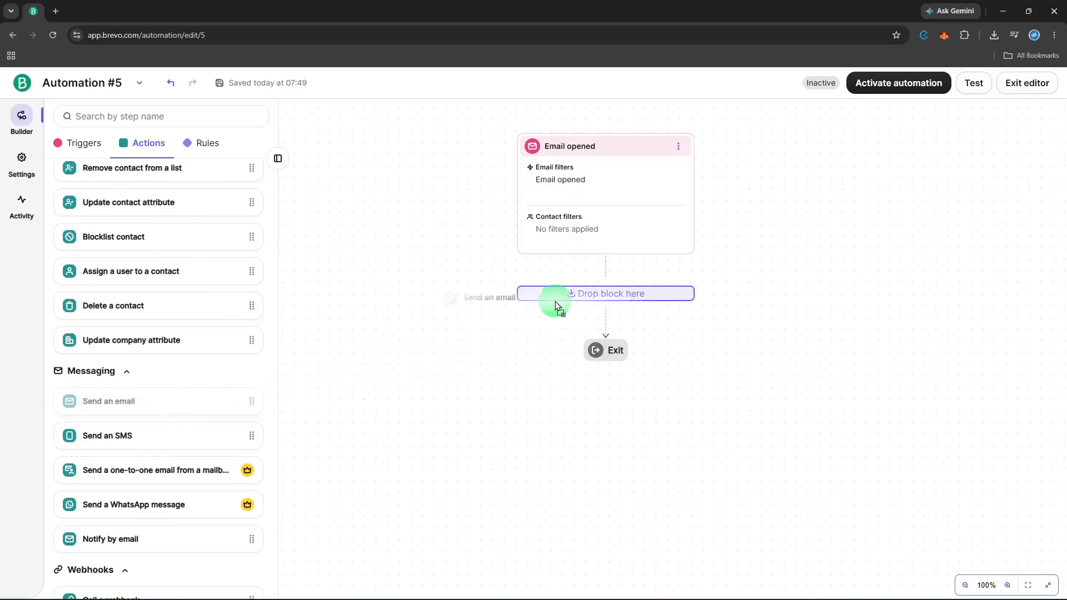
{"action": "left_click_drag", "start_coordinate": [555, 301], "coordinate": [564, 300]}
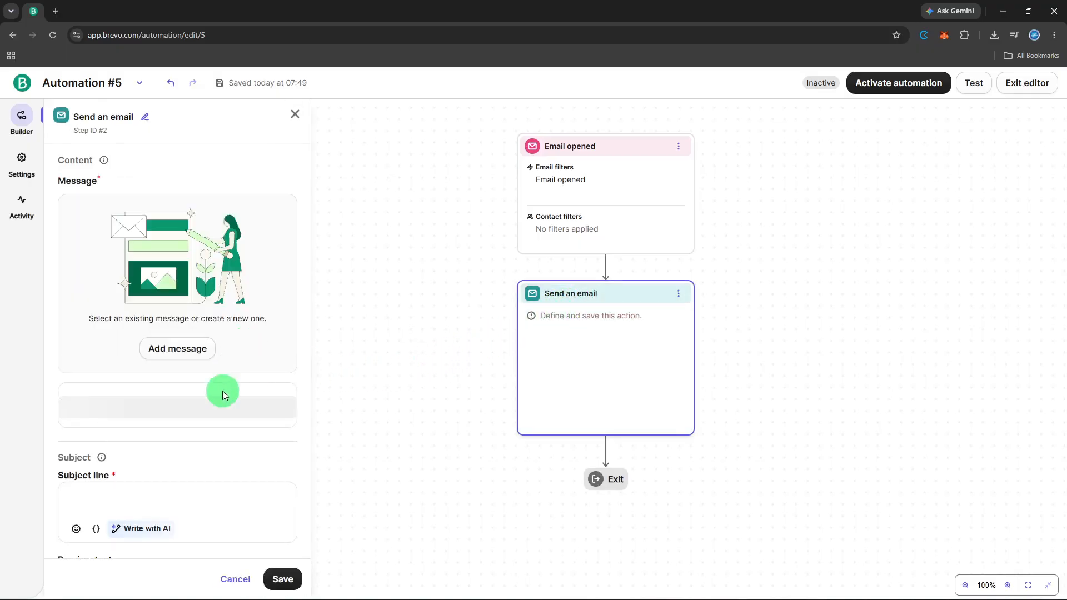
Step: Enter "Hi!" as the subject line of the Send an email action
{"action": "scroll", "coordinate": [215, 406], "scroll_direction": "down", "scroll_amount": 2}
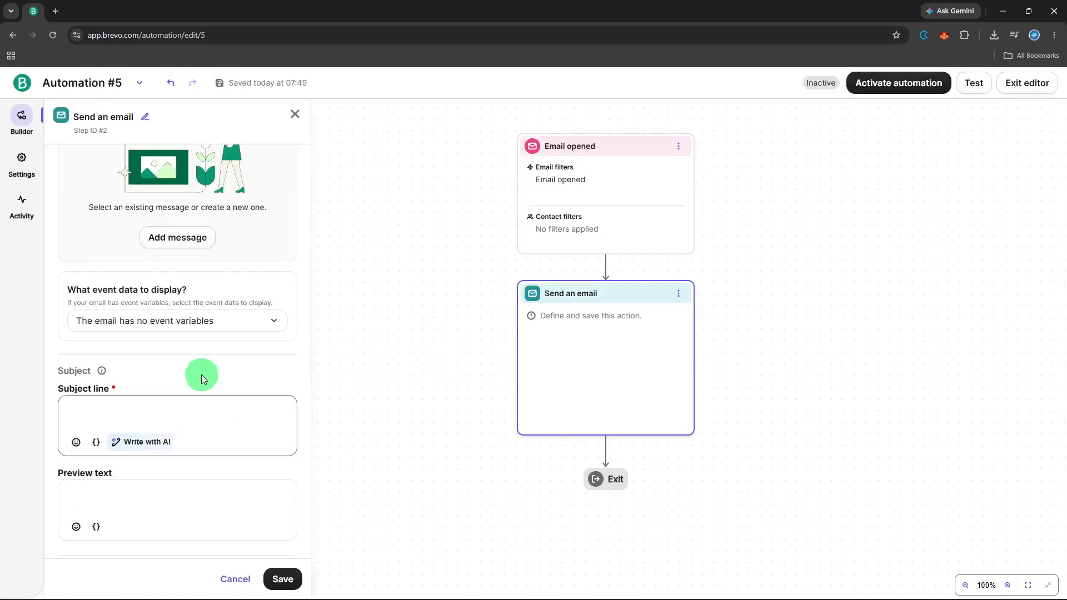
{"action": "left_click", "coordinate": [224, 329]}
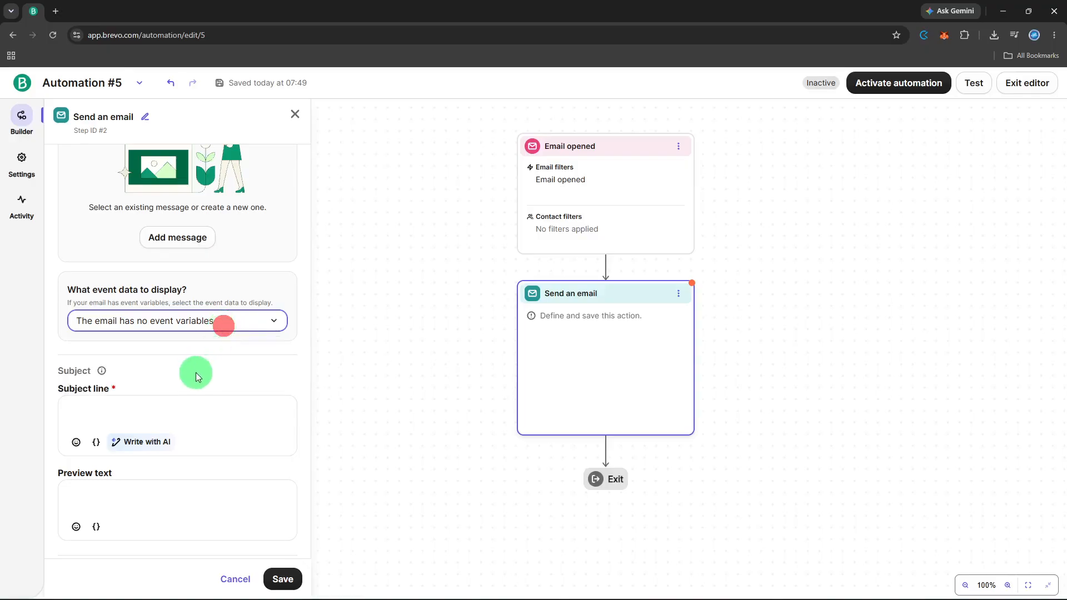
{"action": "left_click", "coordinate": [180, 405]}
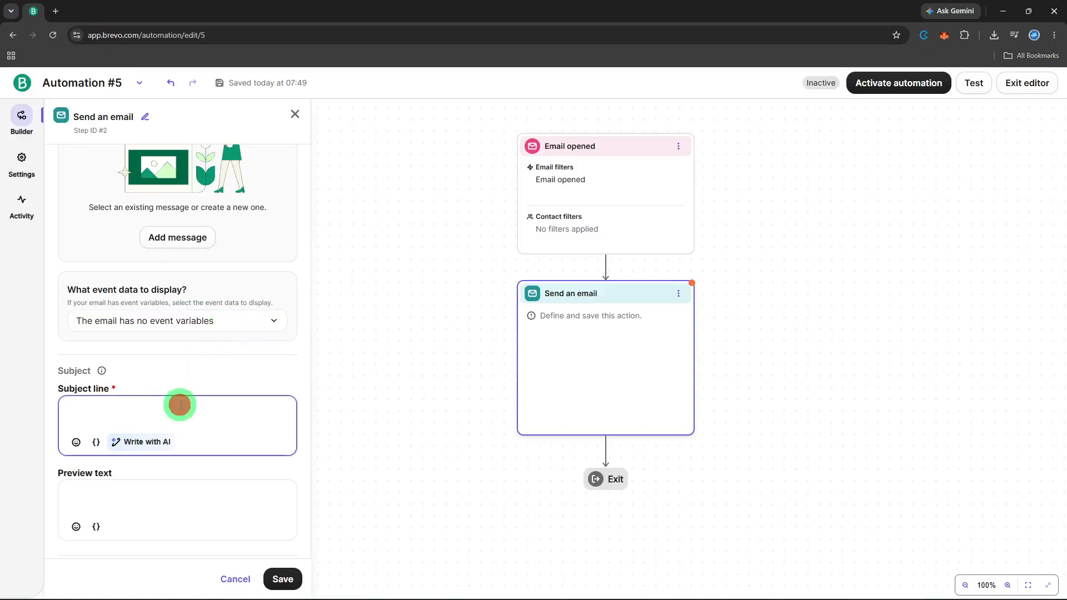
{"action": "type", "text": "Hi"}
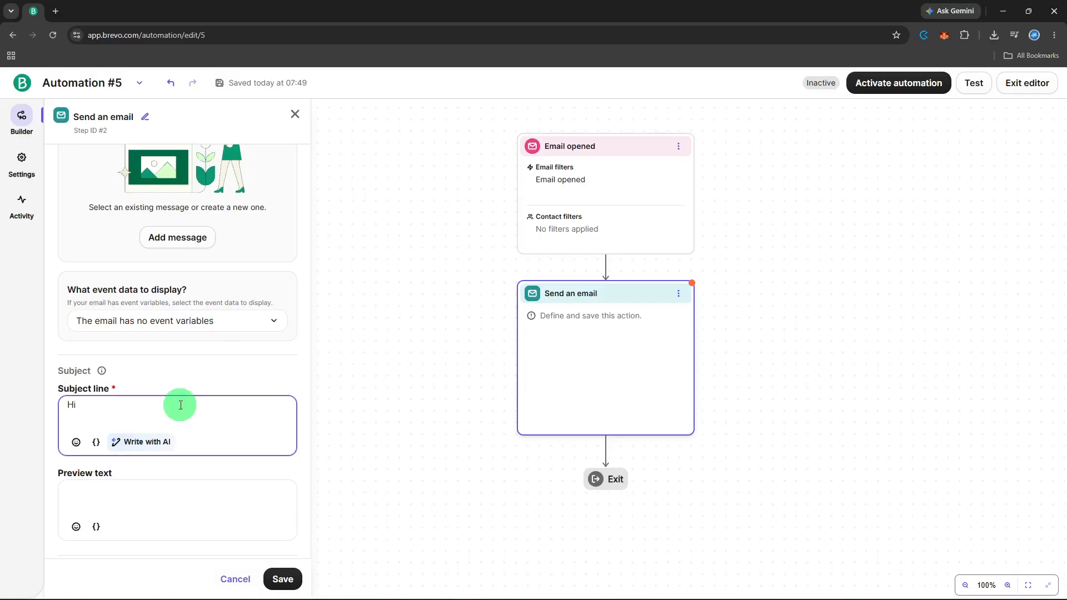
{"action": "type", "text": "!"}
{"action": "scroll", "coordinate": [178, 405], "scroll_direction": "down", "scroll_amount": 1}
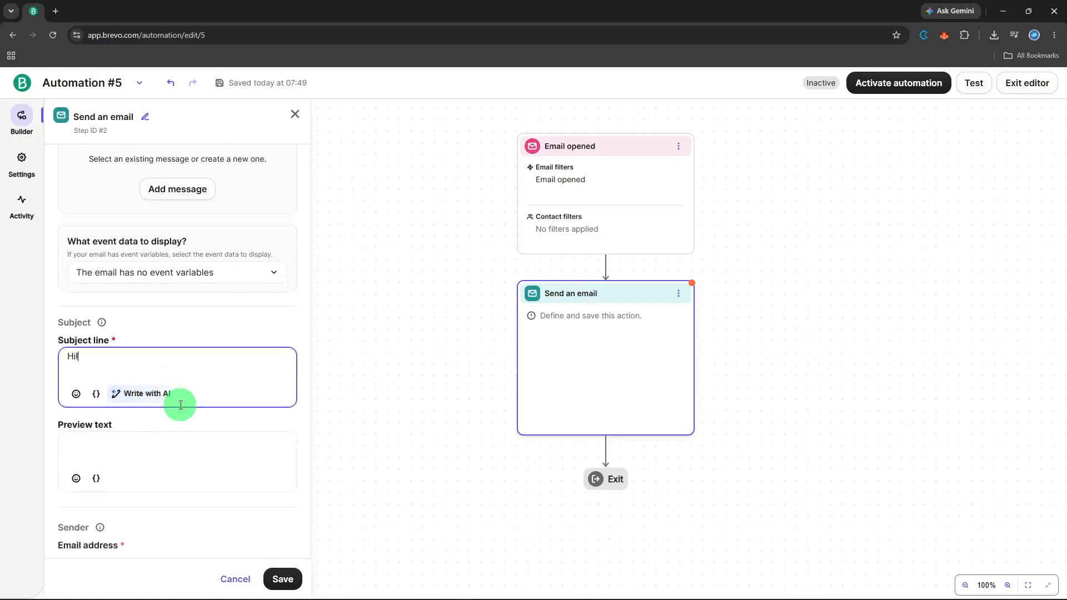
Step: Enter "Thank you for joining!" as the email's preview text and try to save the action
{"action": "left_click", "coordinate": [127, 465]}
{"action": "left_click", "coordinate": [135, 446]}
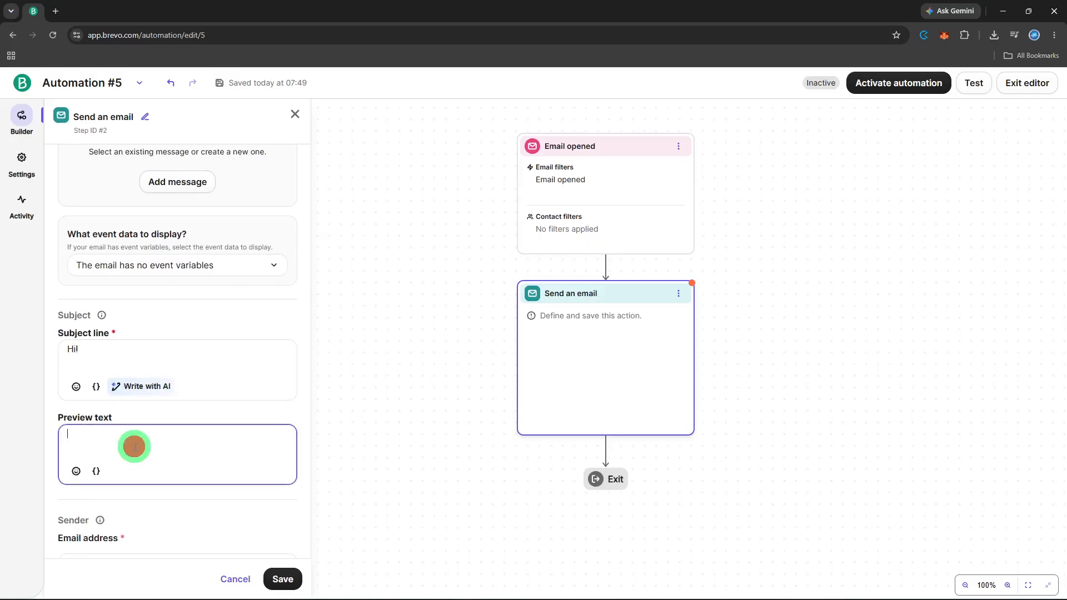
{"action": "type", "text": "Thank yo"}
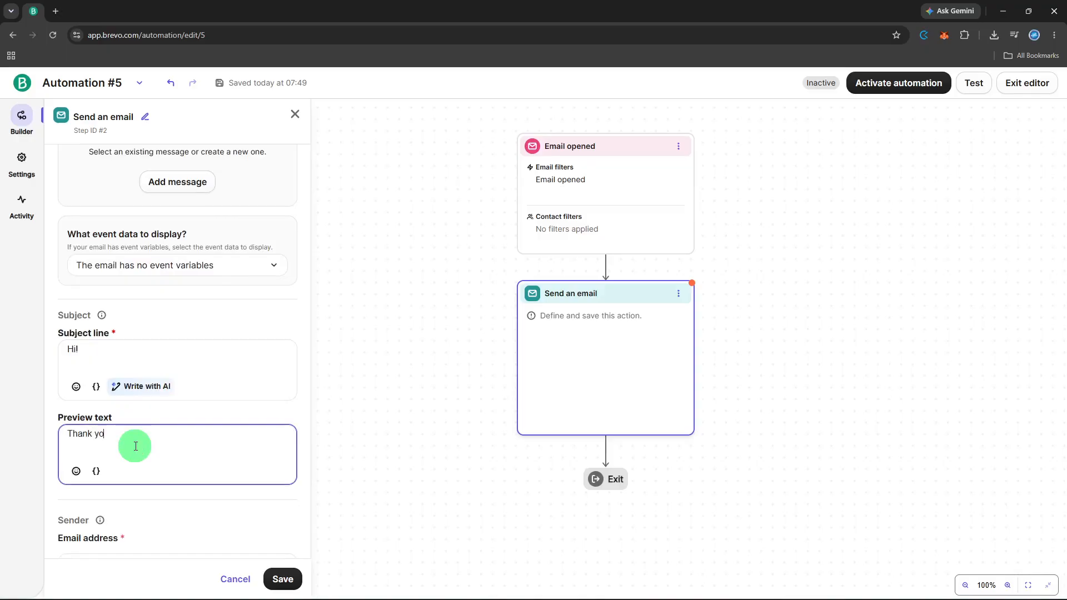
{"action": "type", "text": "u fo"}
{"action": "type", "text": "r joining!"}
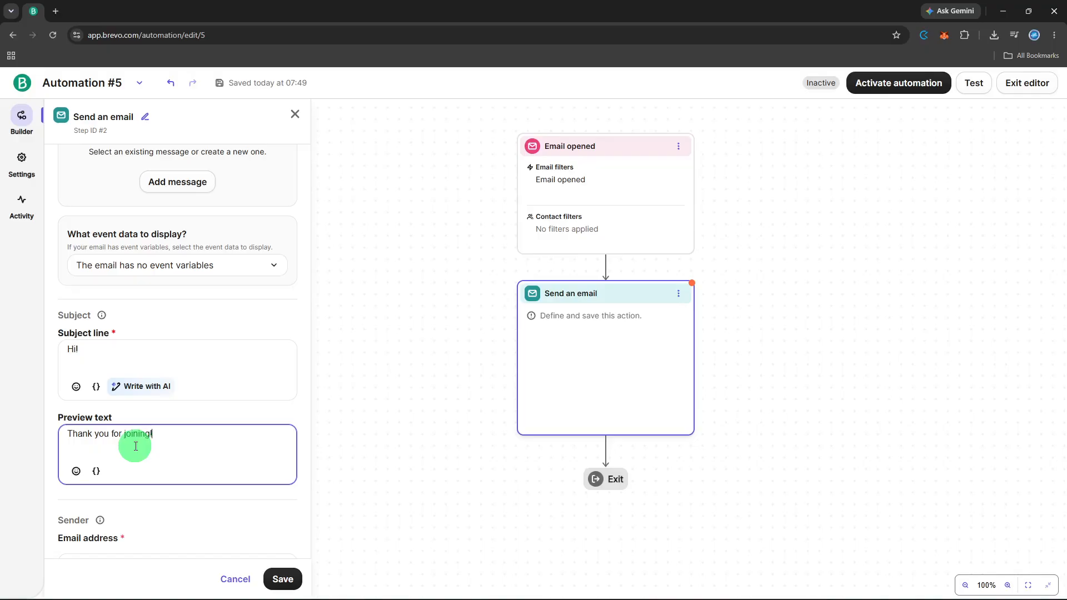
{"action": "left_click", "coordinate": [270, 575]}
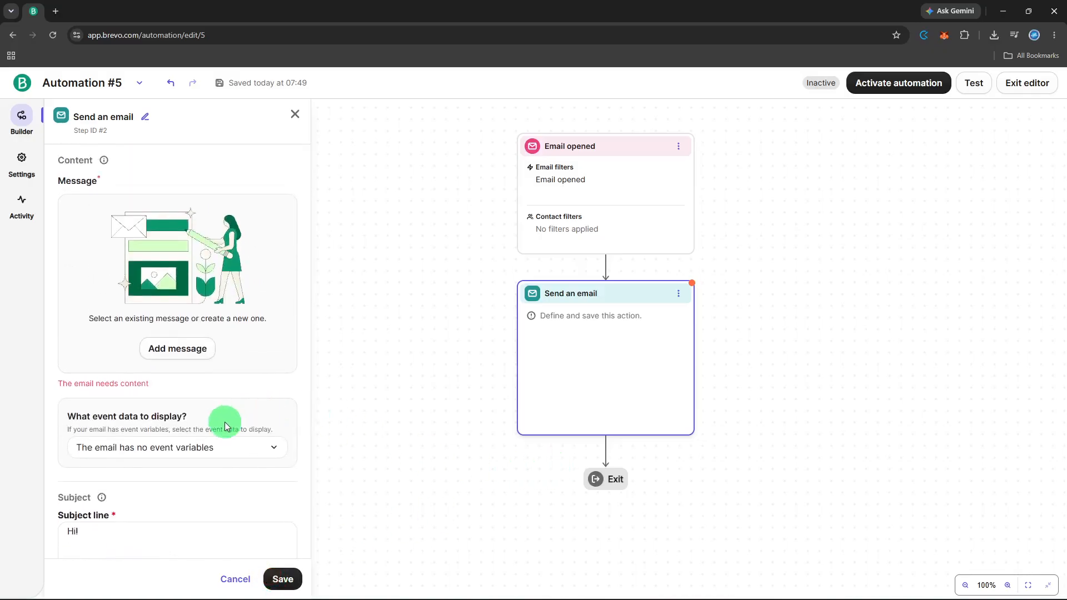
Step: Set the email's event data to Latest instance of an event with the Email opened event, and try to save the action
{"action": "left_click", "coordinate": [194, 446]}
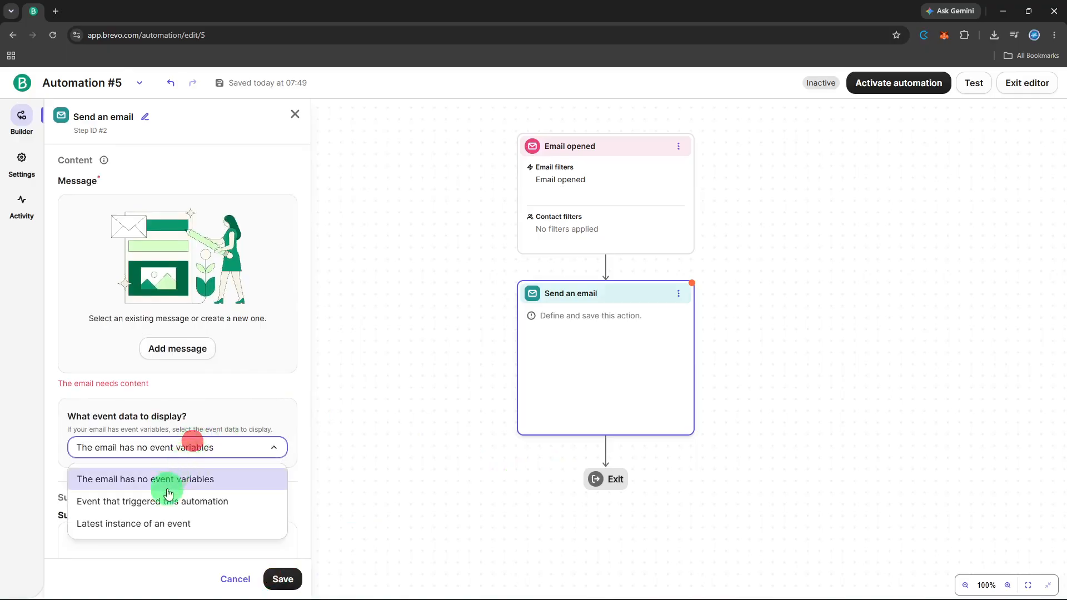
{"action": "left_click", "coordinate": [157, 522]}
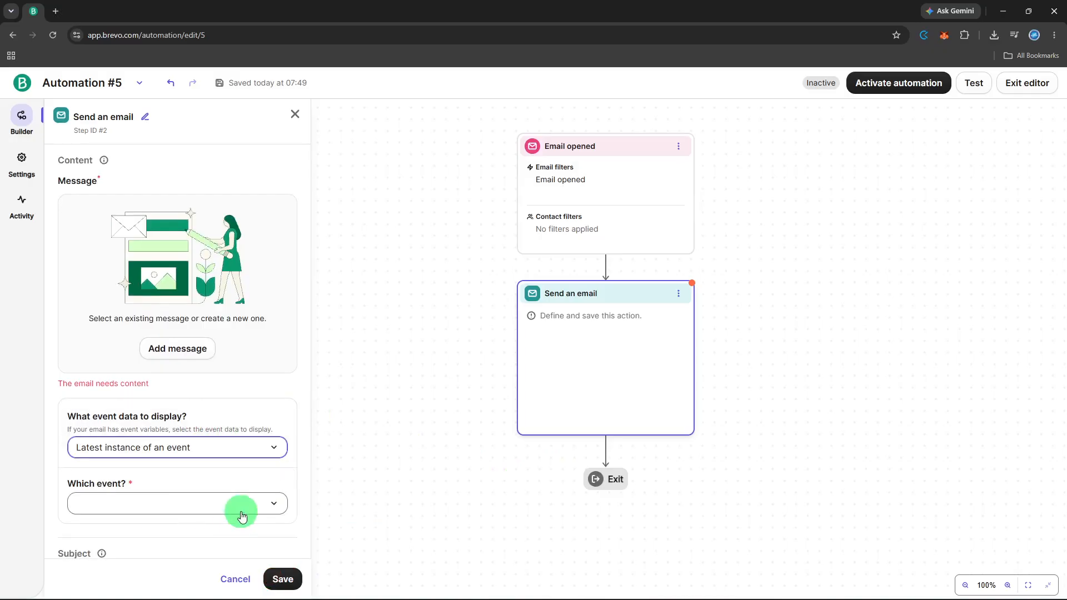
{"action": "left_click", "coordinate": [241, 512]}
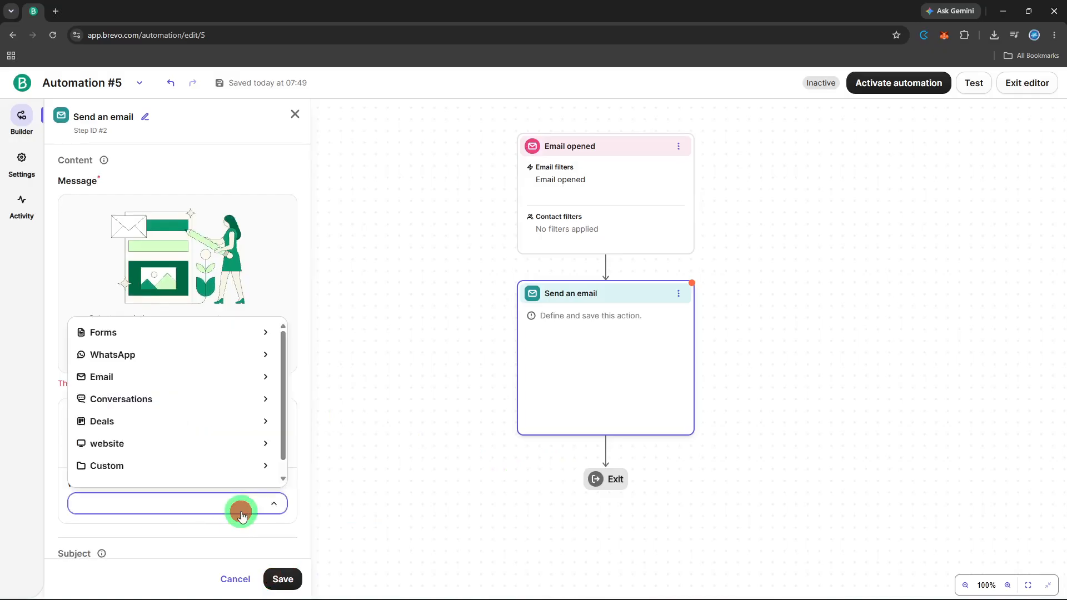
{"action": "left_click", "coordinate": [187, 377]}
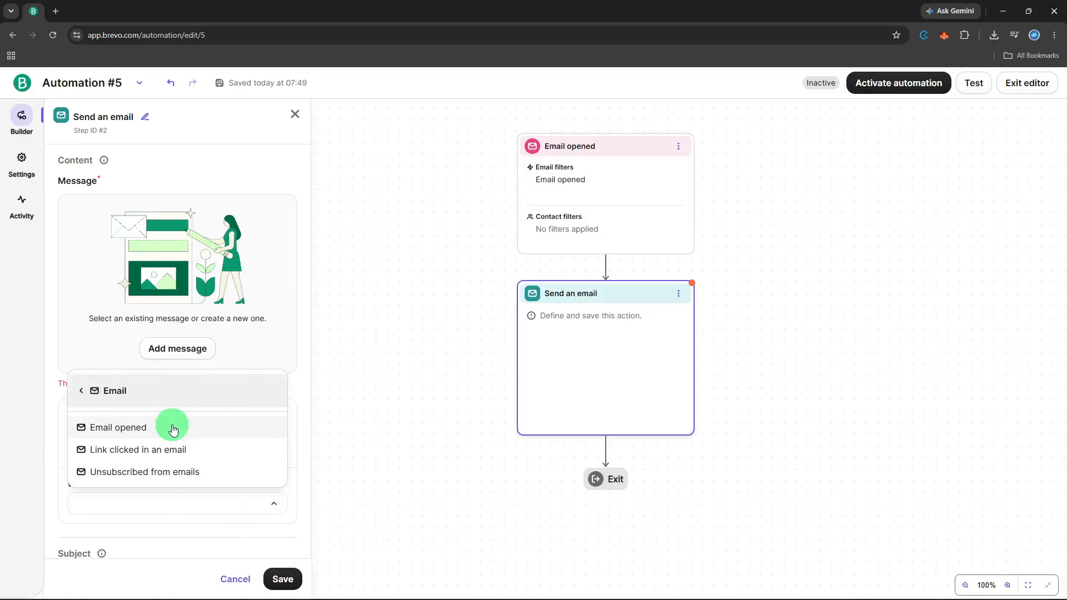
{"action": "left_click", "coordinate": [172, 428]}
{"action": "scroll", "coordinate": [190, 491], "scroll_direction": "down", "scroll_amount": 2}
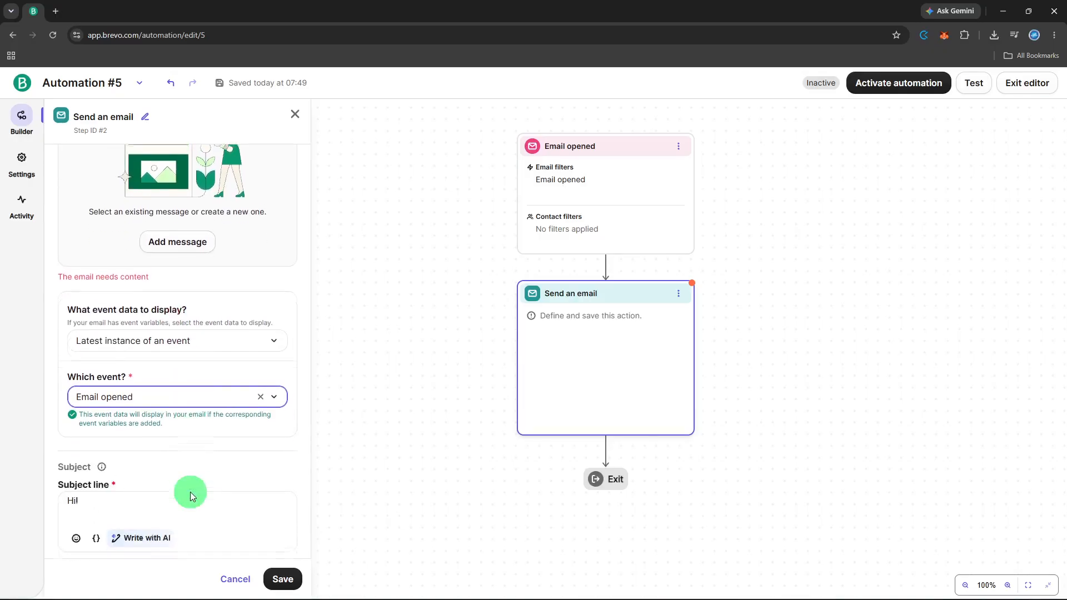
{"action": "scroll", "coordinate": [268, 543], "scroll_direction": "down", "scroll_amount": 2}
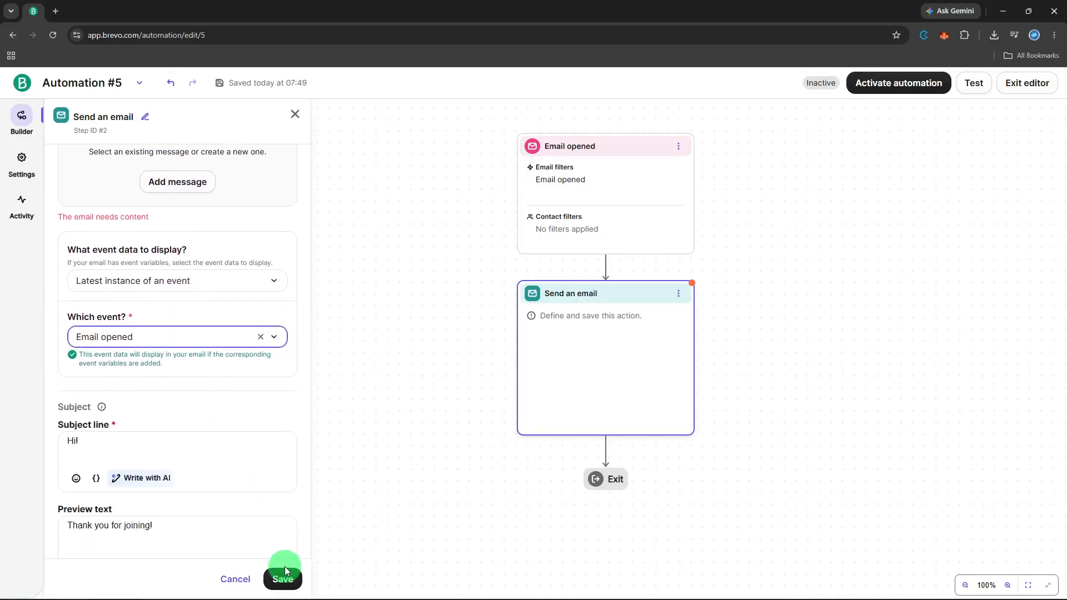
{"action": "left_click", "coordinate": [286, 571]}
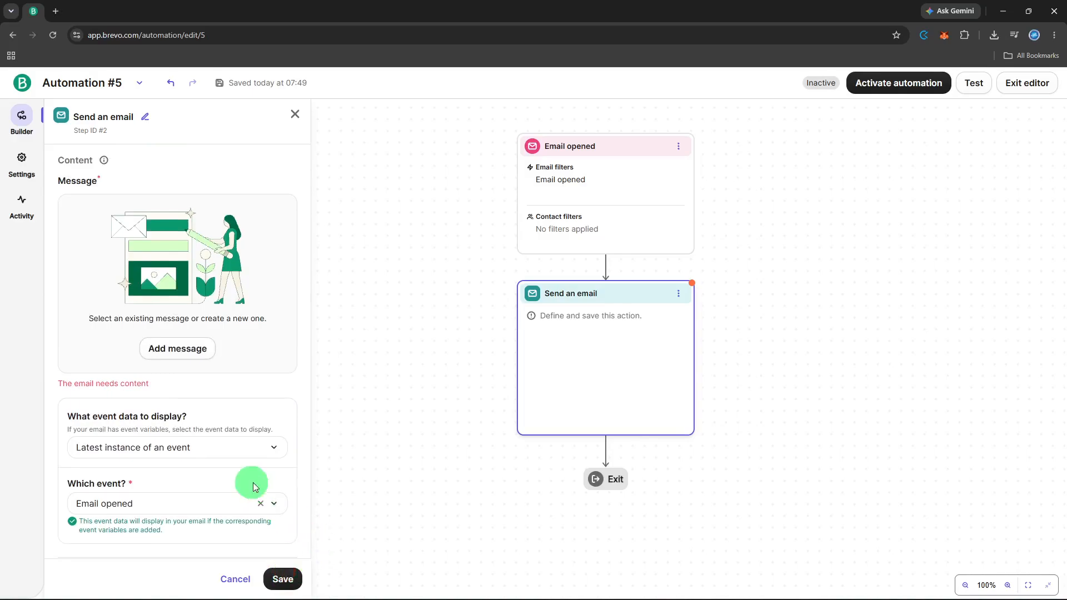
Step: Change the email's event data to Event that triggered this automation and try to save the action
{"action": "left_click", "coordinate": [232, 455]}
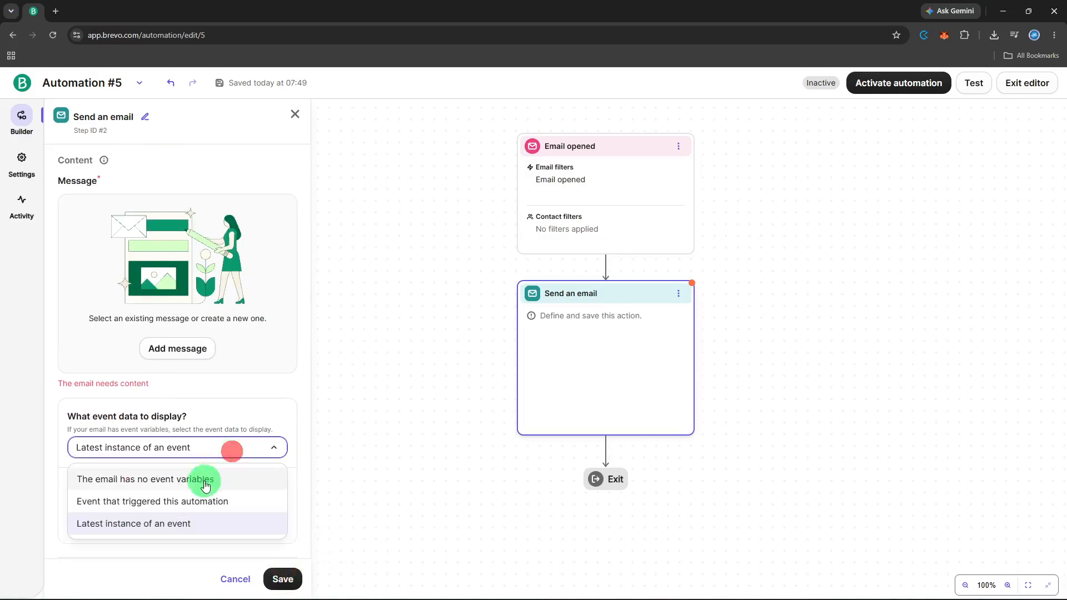
{"action": "left_click", "coordinate": [200, 492]}
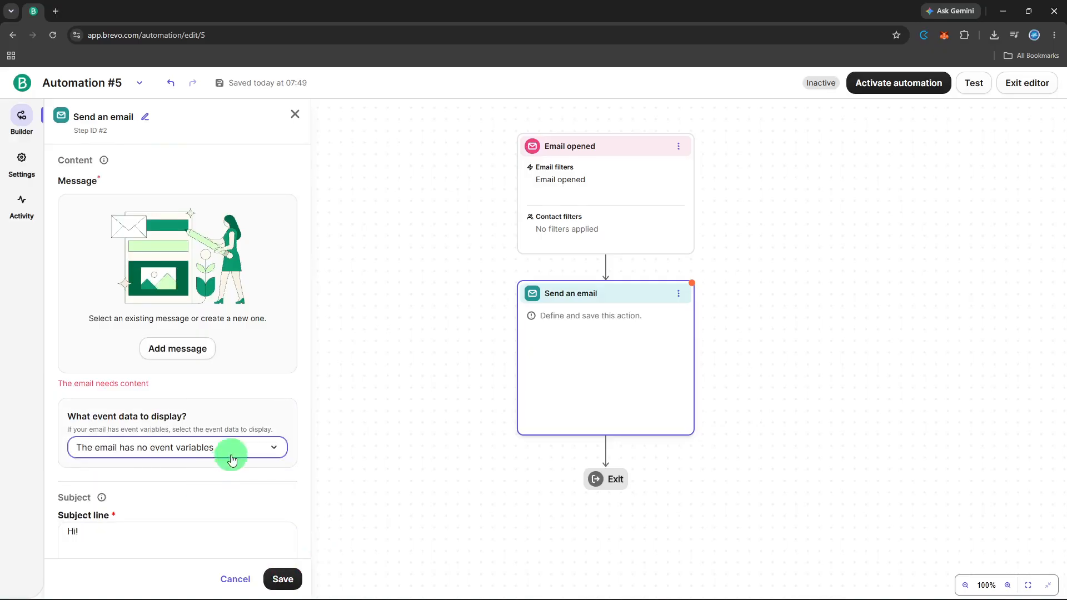
{"action": "left_click", "coordinate": [232, 457]}
{"action": "left_click", "coordinate": [200, 491]}
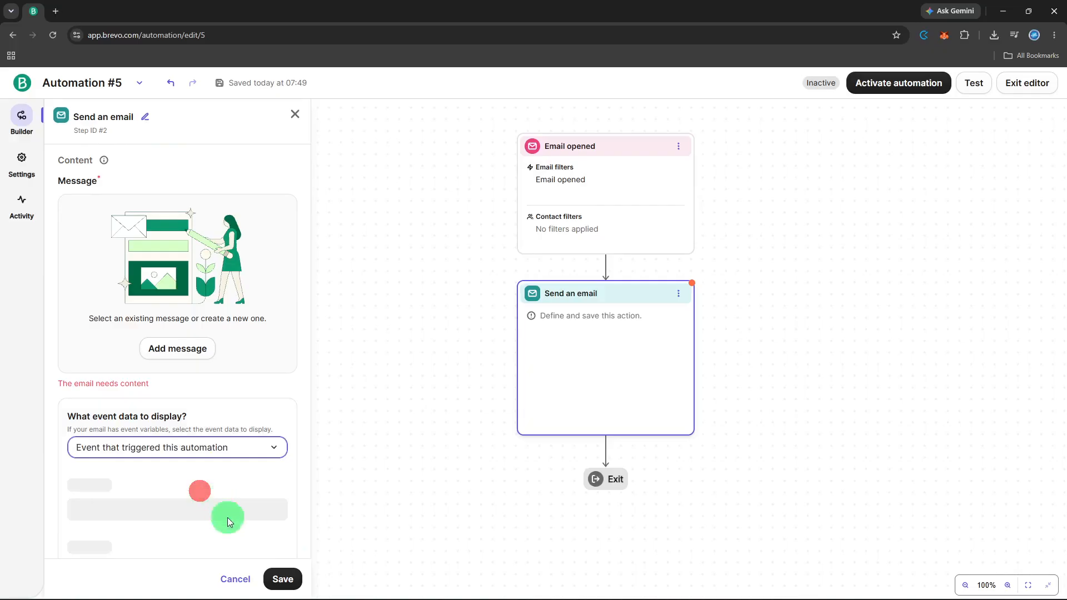
{"action": "left_click", "coordinate": [283, 578]}
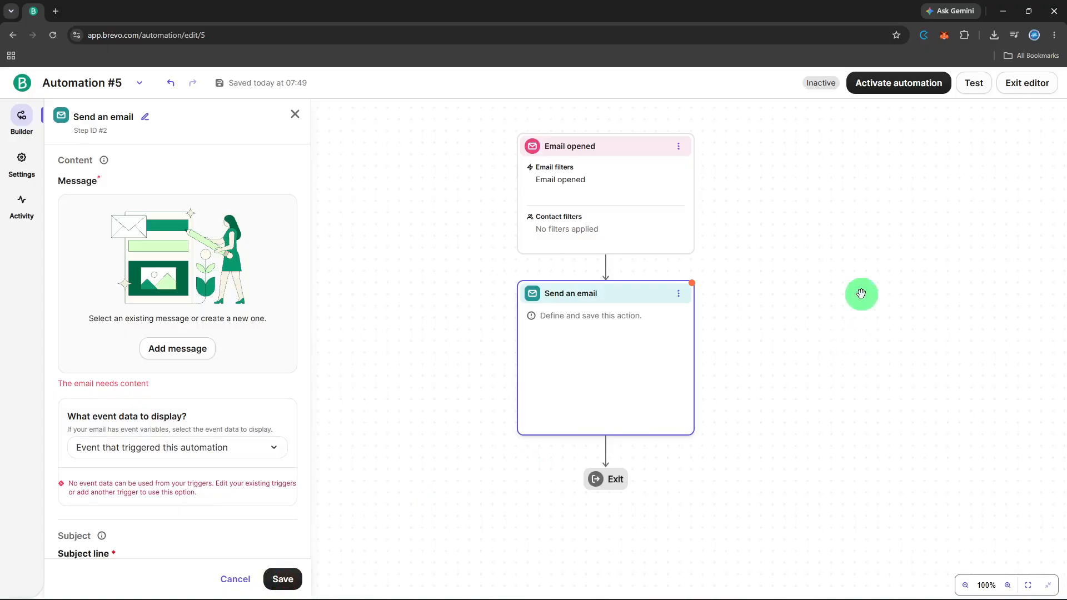
Step: Check the automation's message test options and close them
{"action": "left_click", "coordinate": [968, 91]}
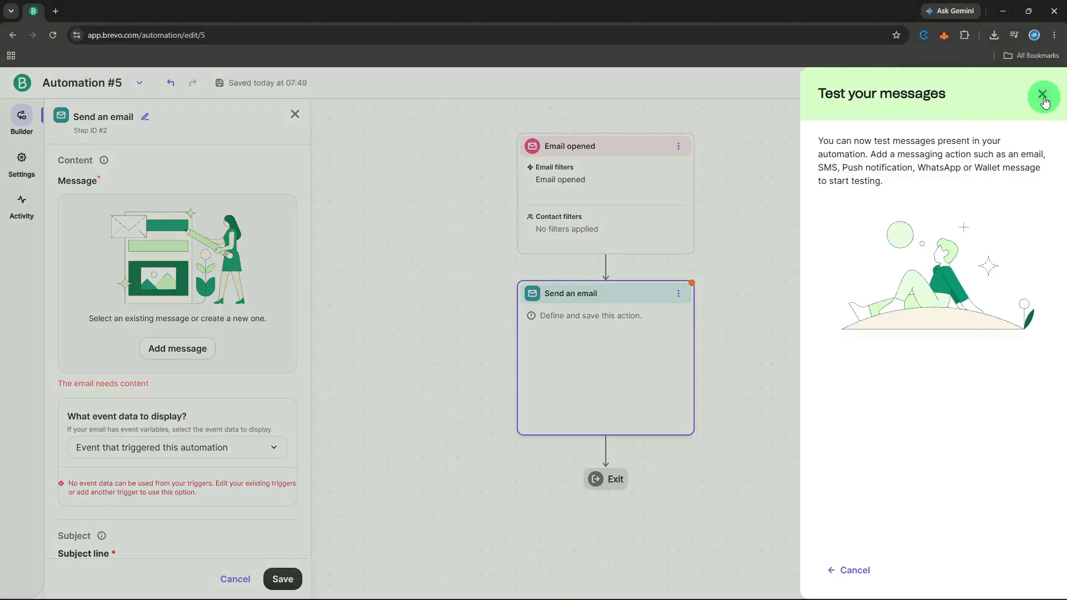
{"action": "left_click", "coordinate": [1042, 99]}
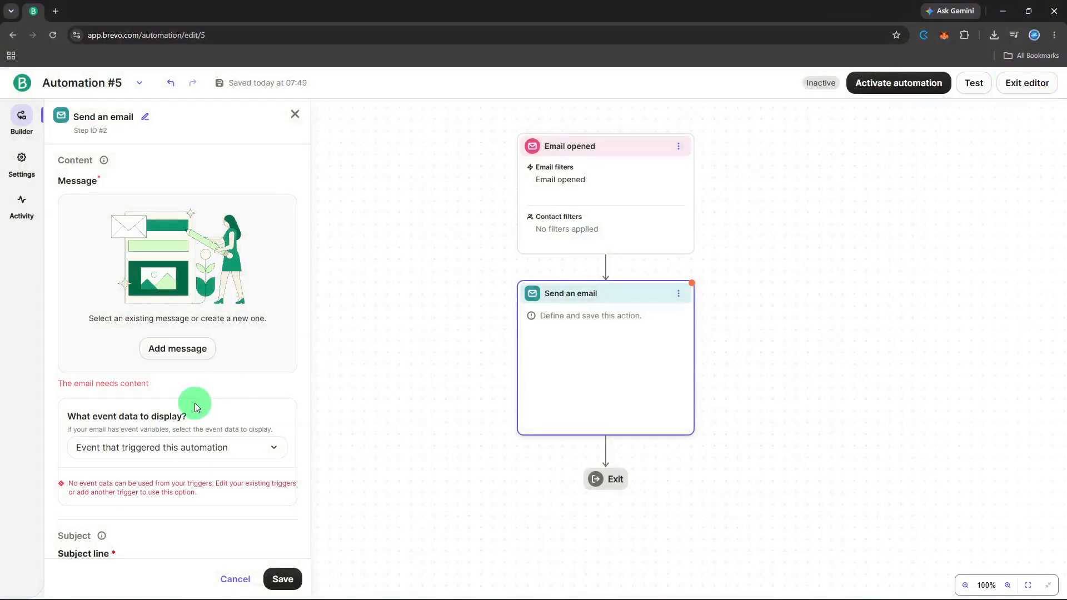
Step: Add a message to the email action using the saved template "Default template - Final confirmation"
{"action": "left_click", "coordinate": [195, 349]}
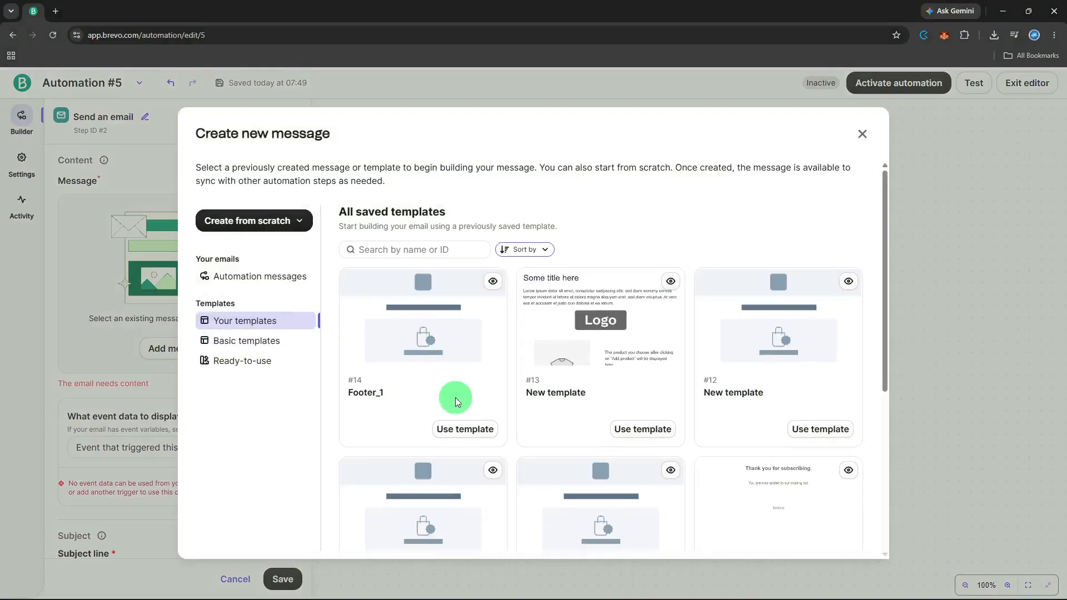
{"action": "scroll", "coordinate": [461, 436], "scroll_direction": "down", "scroll_amount": 3}
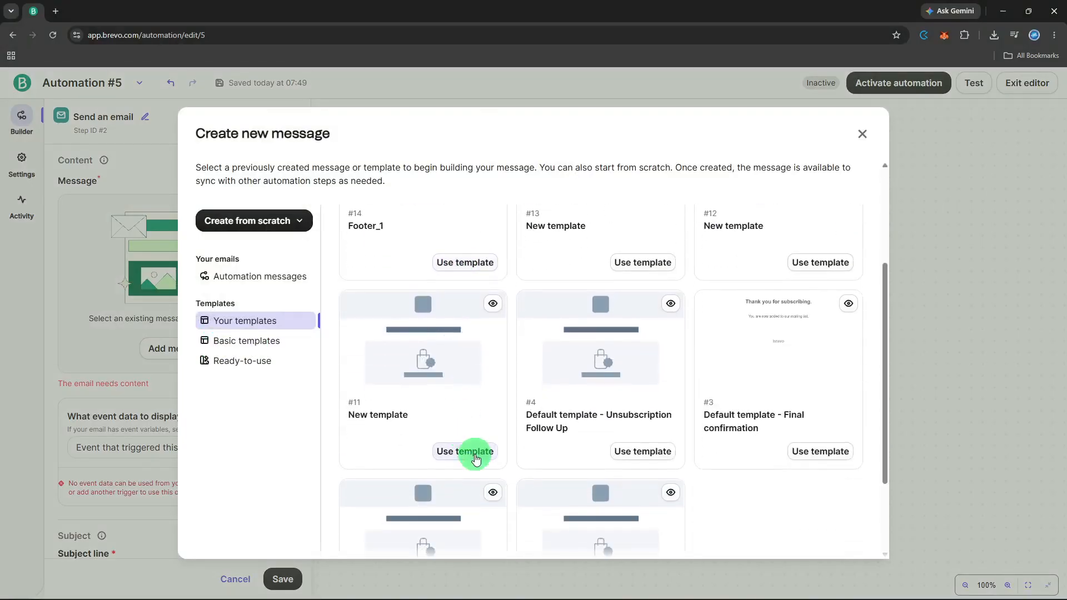
{"action": "scroll", "coordinate": [475, 457], "scroll_direction": "down", "scroll_amount": 2}
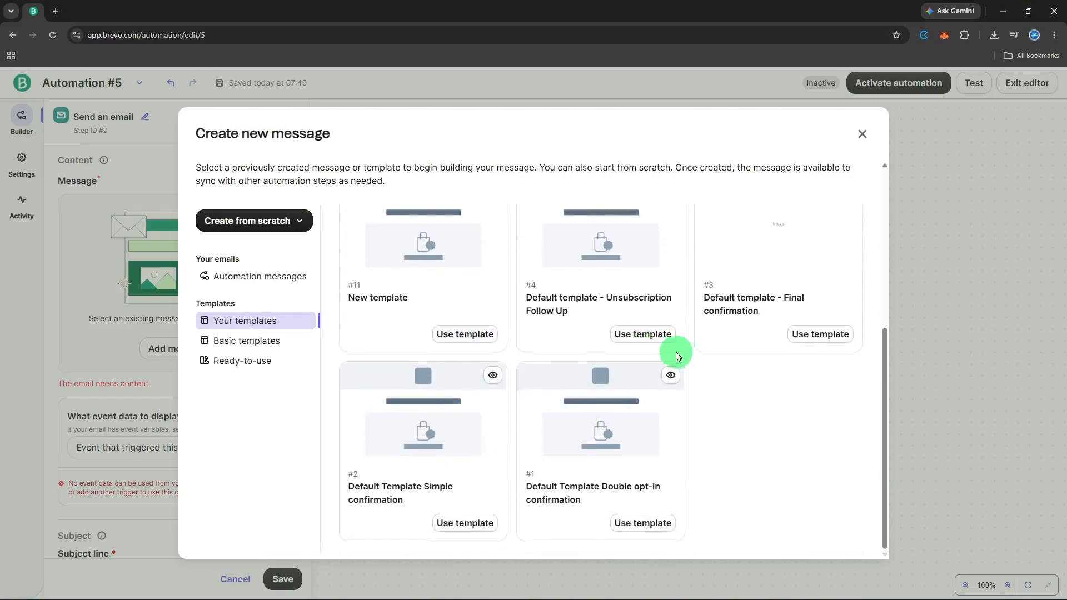
{"action": "left_click", "coordinate": [802, 338]}
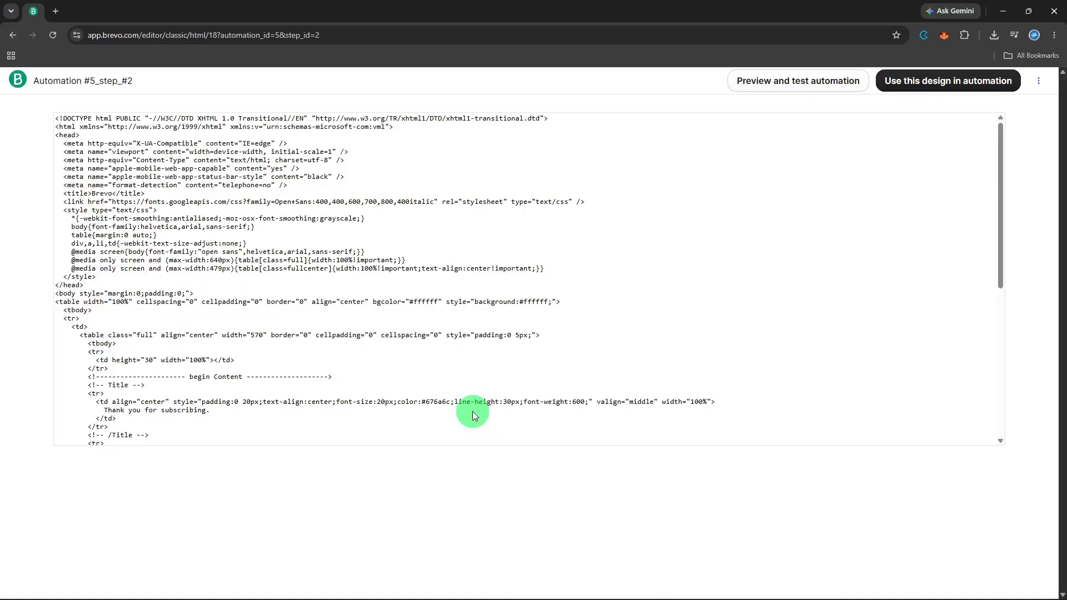
Step: Use the opened template design in the automation and save the Send an email action
{"action": "left_click", "coordinate": [921, 93]}
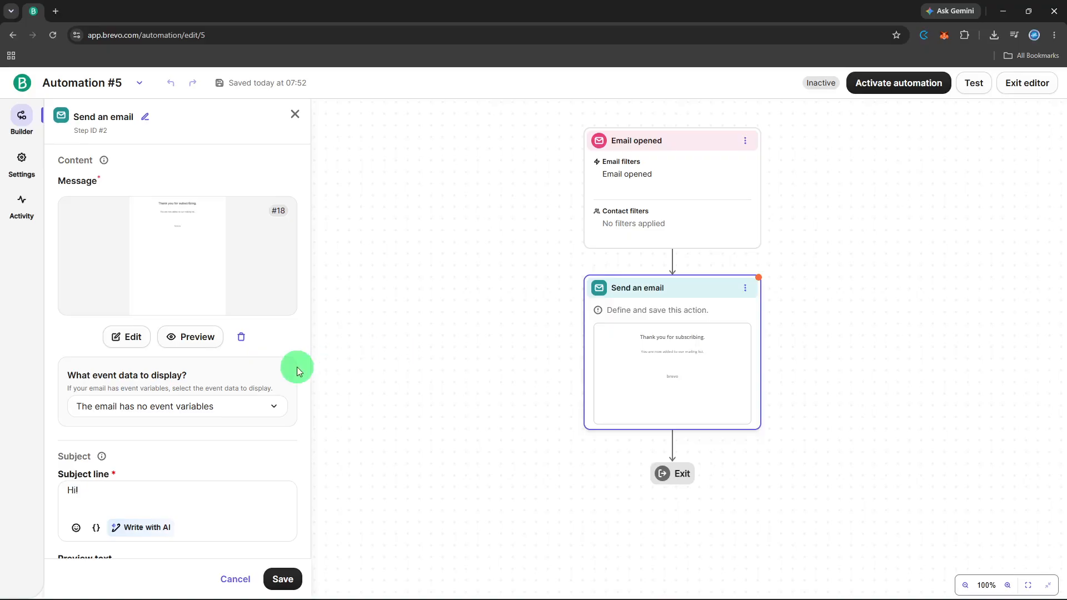
{"action": "scroll", "coordinate": [269, 392], "scroll_direction": "down", "scroll_amount": 4}
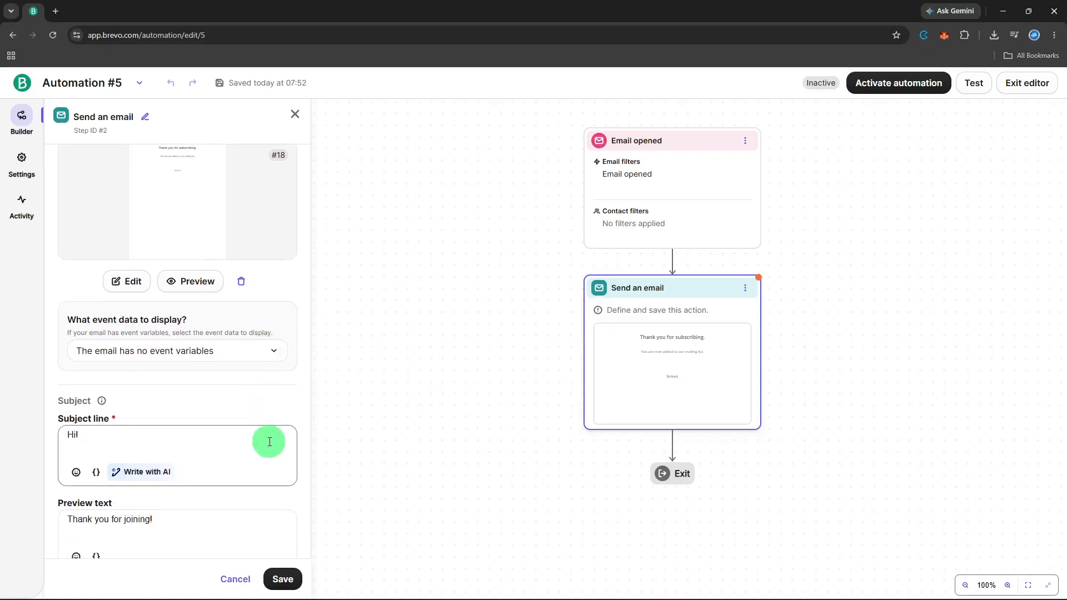
{"action": "left_click", "coordinate": [282, 579]}
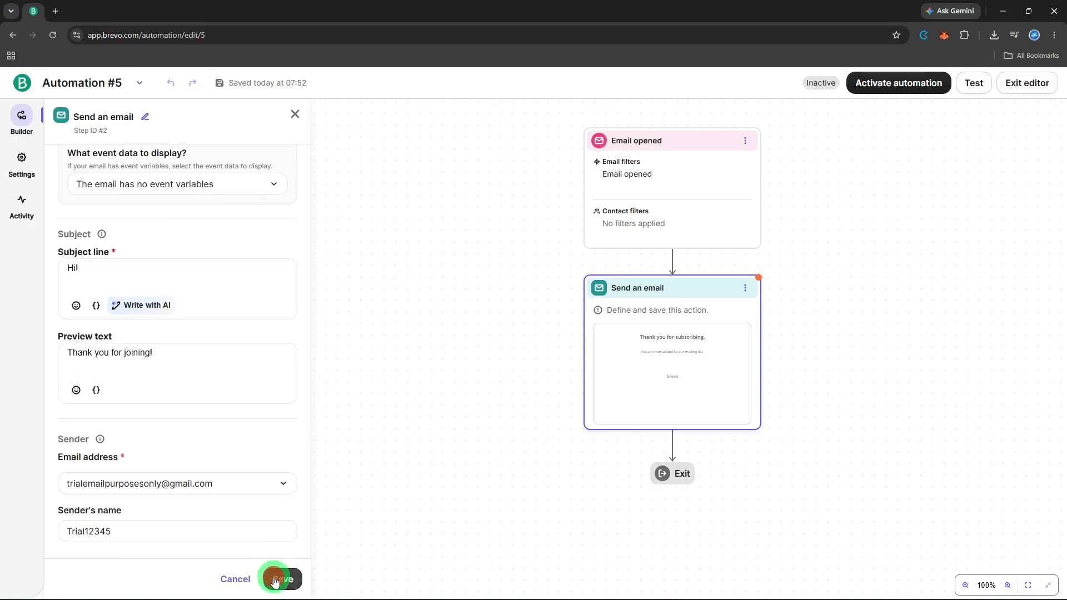
Step: Send a test of the automation's messages to an existing contact found by name, and close the test results
{"action": "mouse_move", "coordinate": [736, 382]}
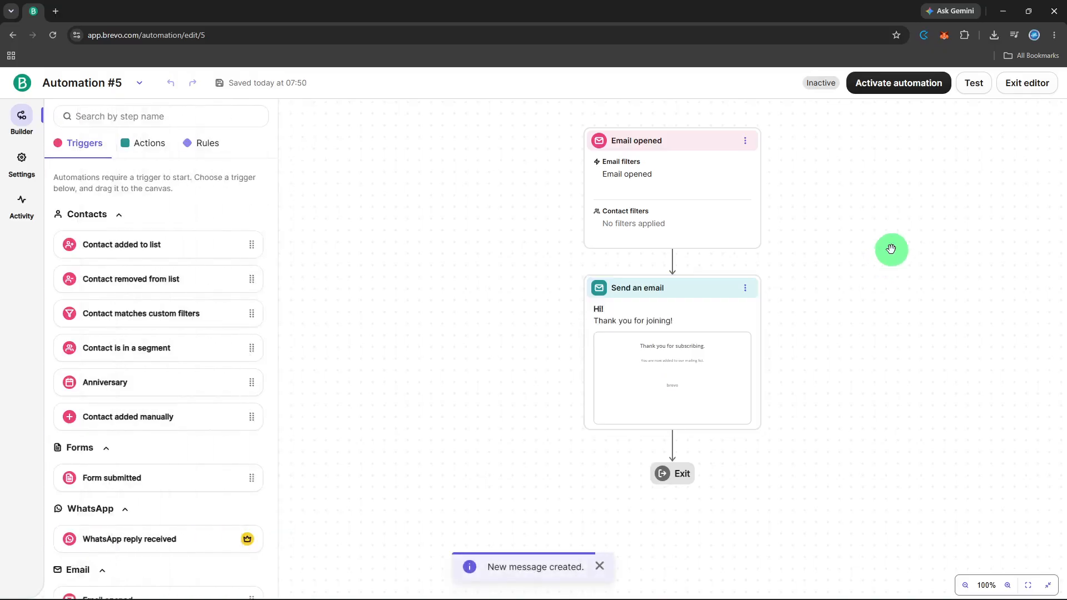
{"action": "left_click", "coordinate": [974, 83]}
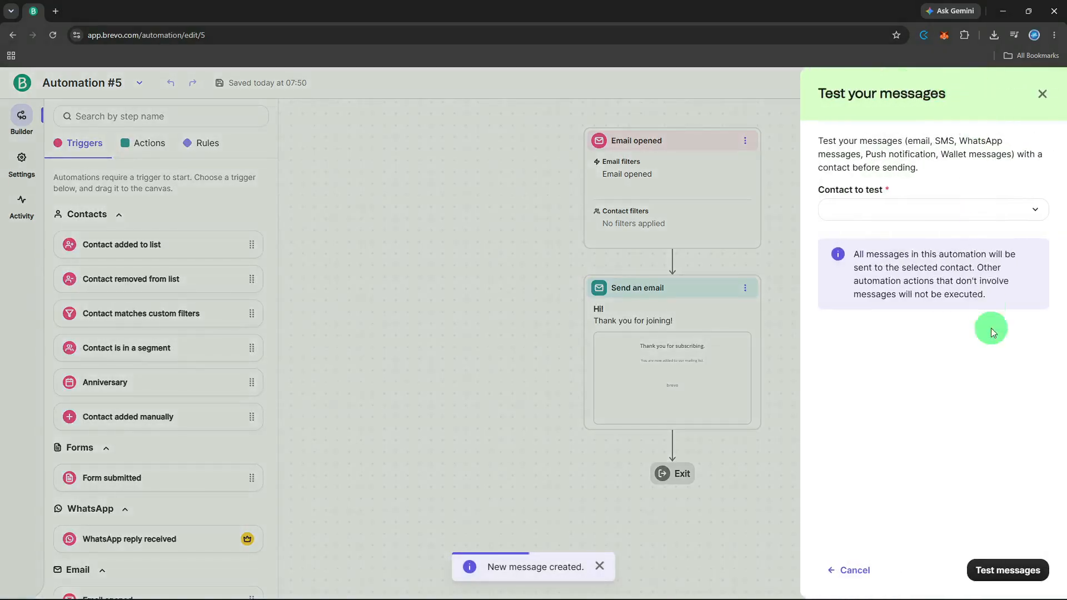
{"action": "left_click", "coordinate": [1000, 567]}
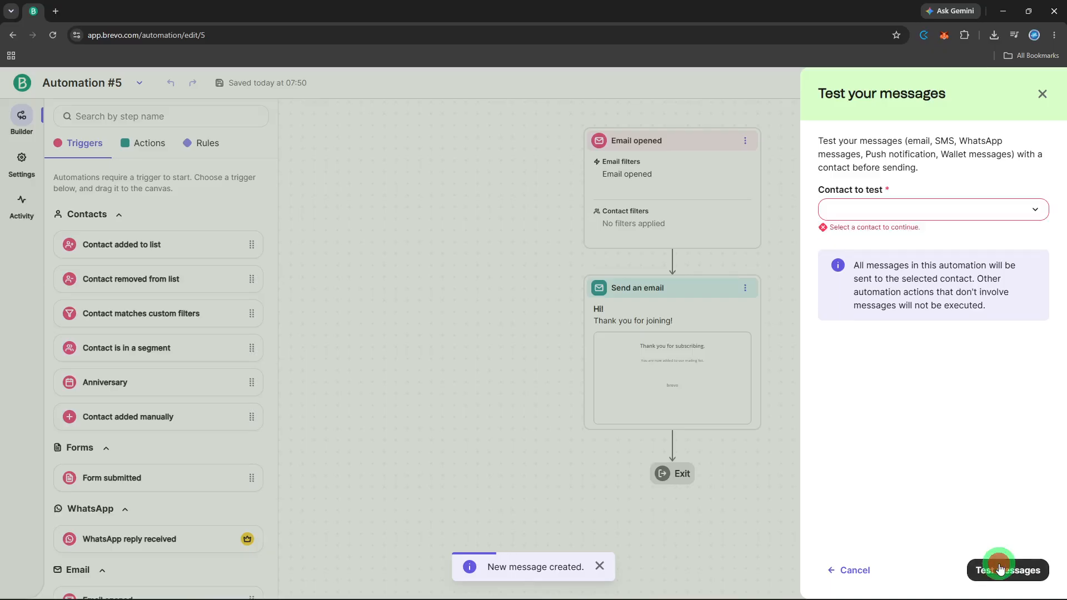
{"action": "left_click", "coordinate": [927, 210]}
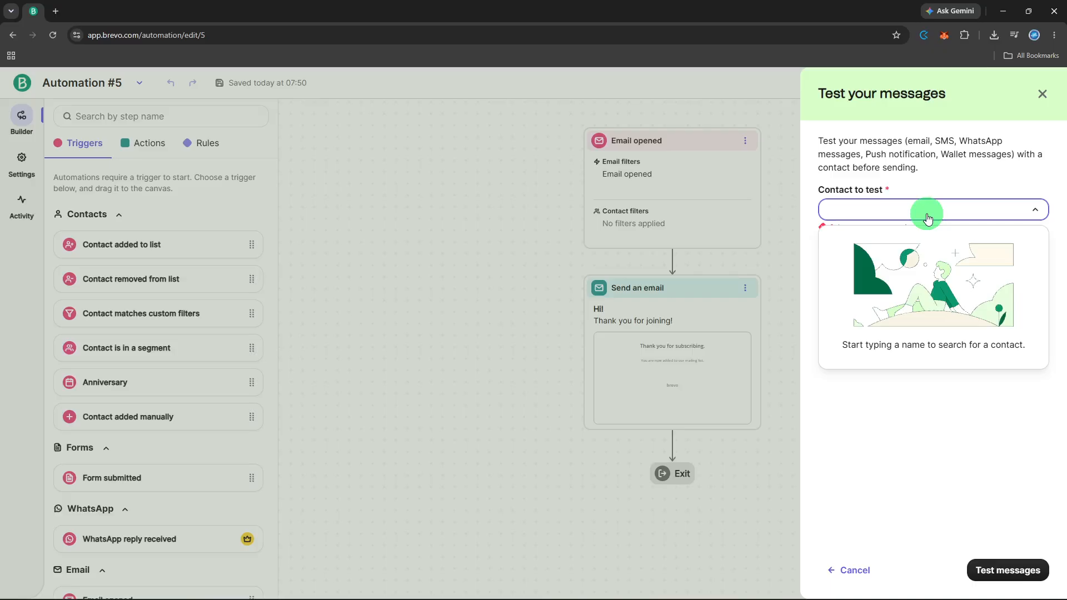
{"action": "type", "text": "sa"}
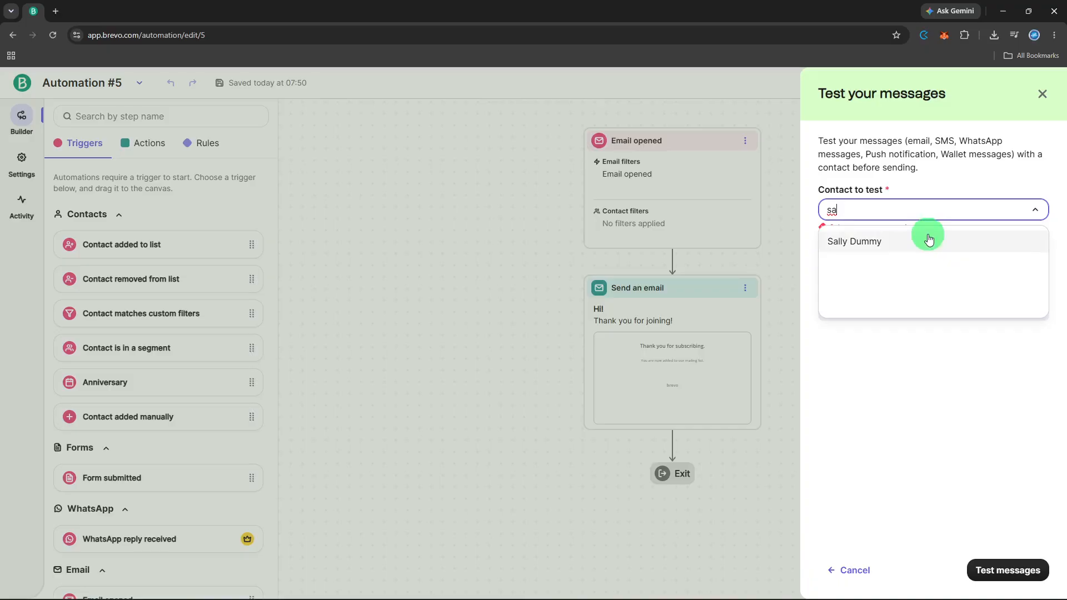
{"action": "left_click", "coordinate": [927, 236]}
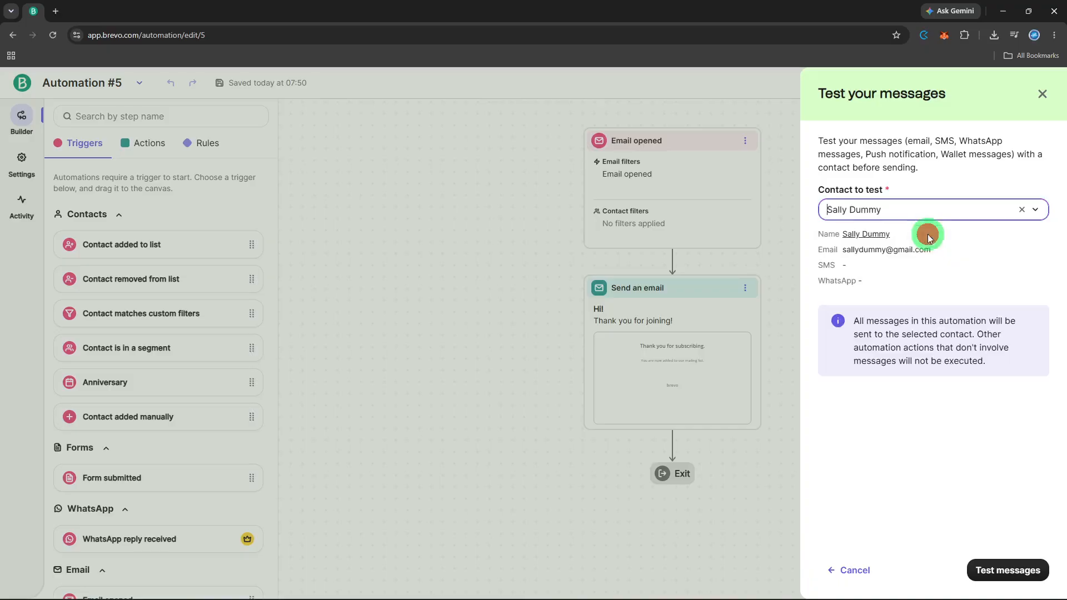
{"action": "left_click", "coordinate": [1004, 568]}
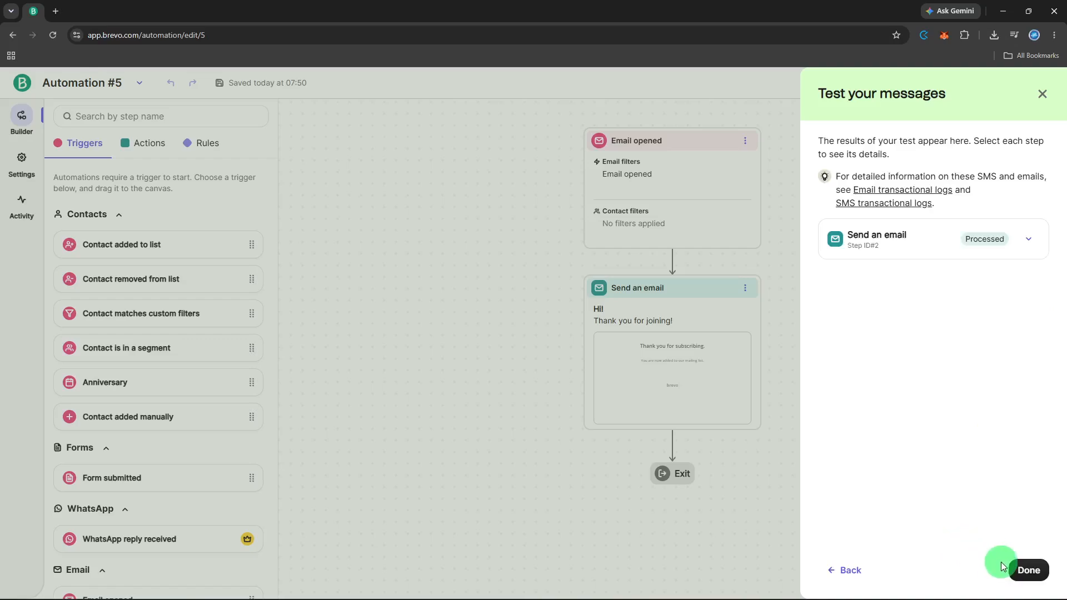
{"action": "left_click", "coordinate": [1025, 569]}
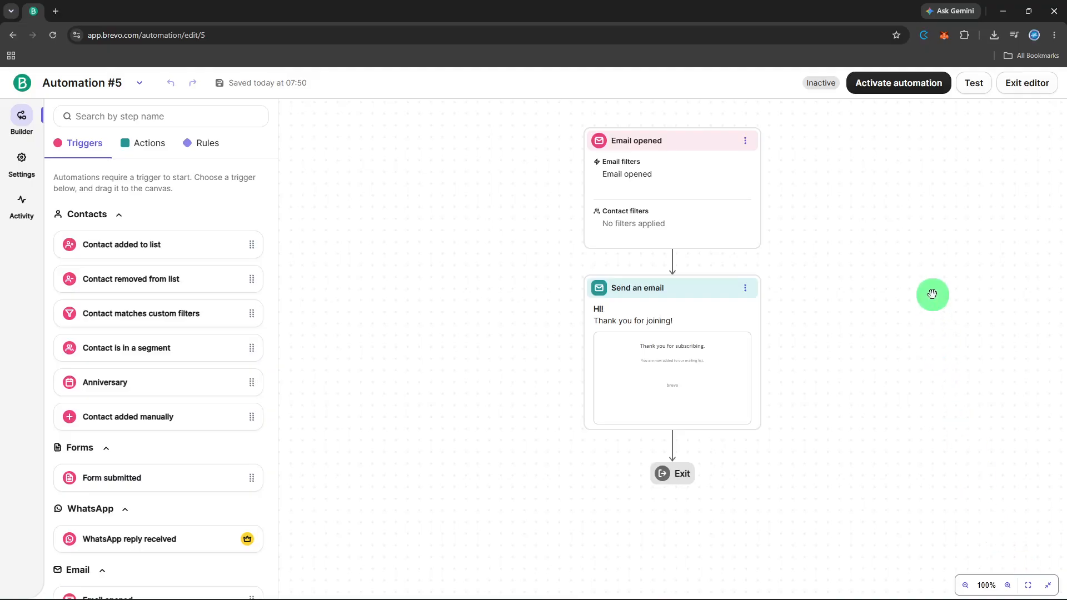
Step: Activate the automation with contact re-entry after exit left off
{"action": "left_click", "coordinate": [900, 89]}
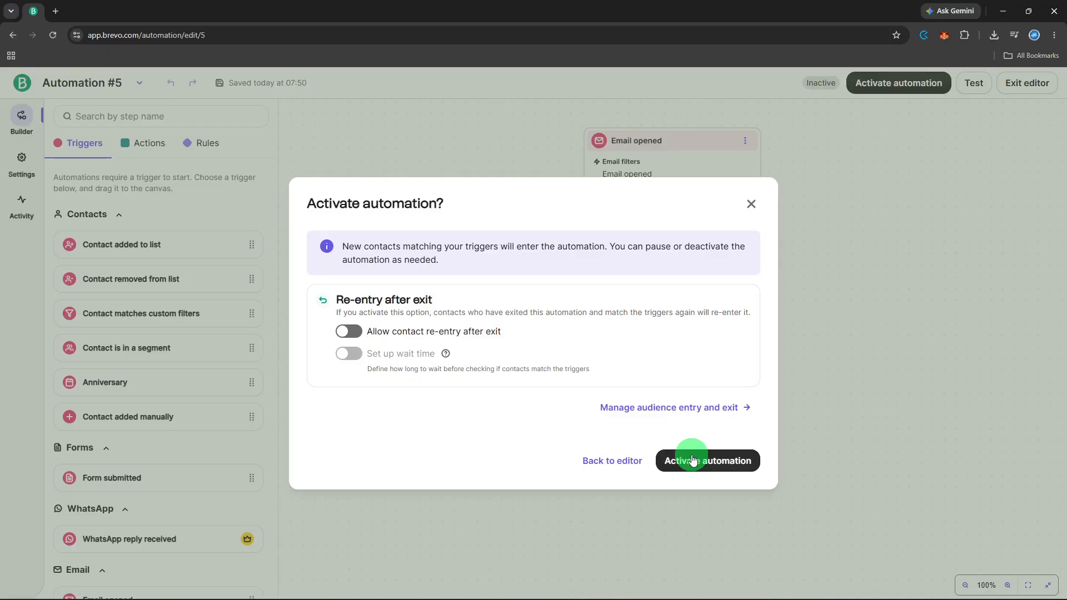
{"action": "left_click", "coordinate": [692, 459]}
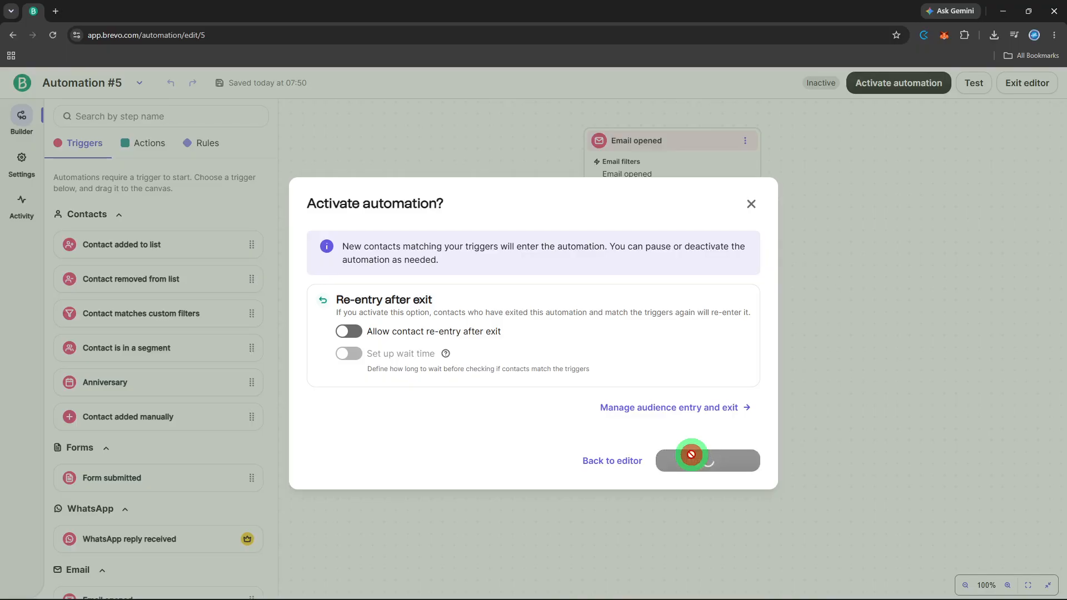